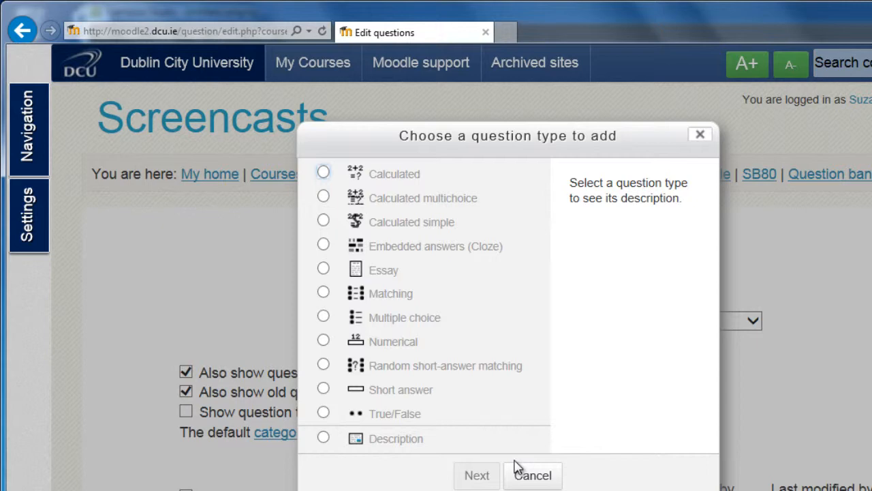
Choose Multiple choice as the type of question to add and open its question form
left_click(323, 246)
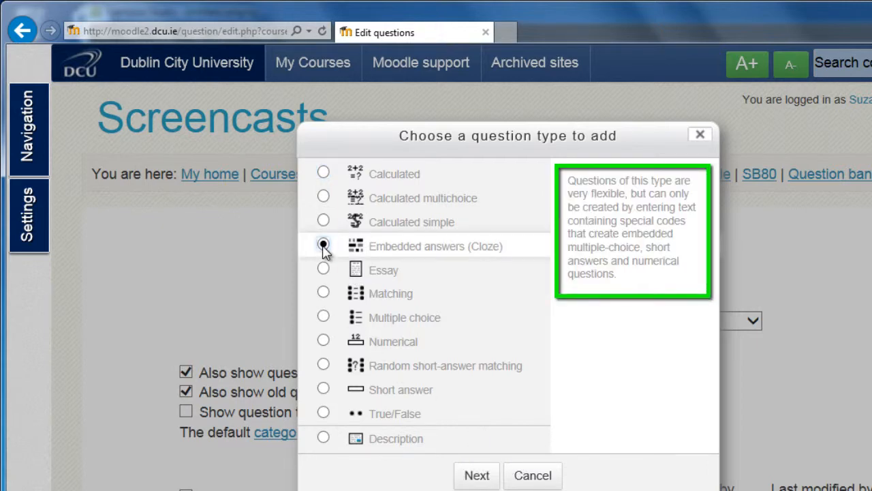
left_click(324, 317)
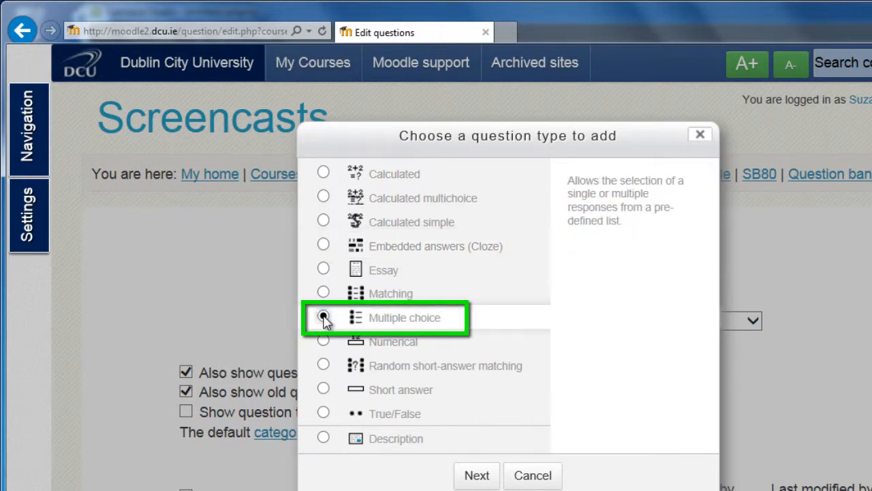
left_click(476, 476)
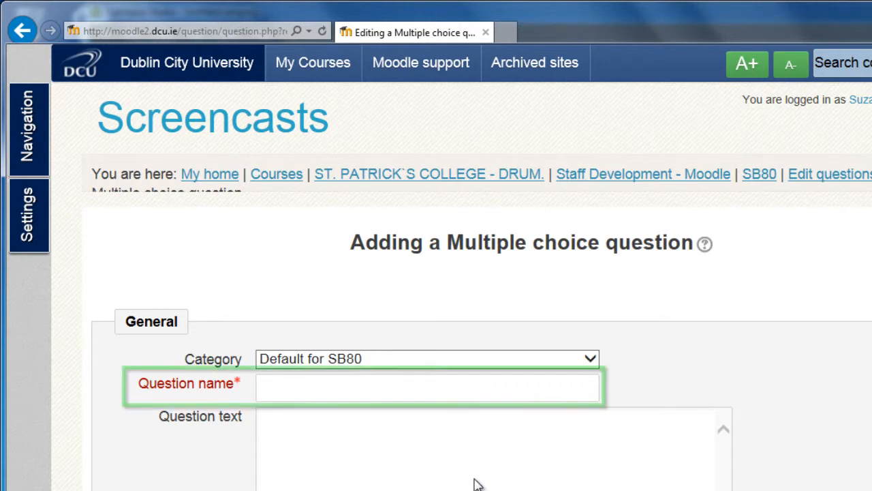
Name the question "Multiple Choice 2" and enter the question text "How many steps are involved in creating a quiz in Moodle?"
left_click(343, 388)
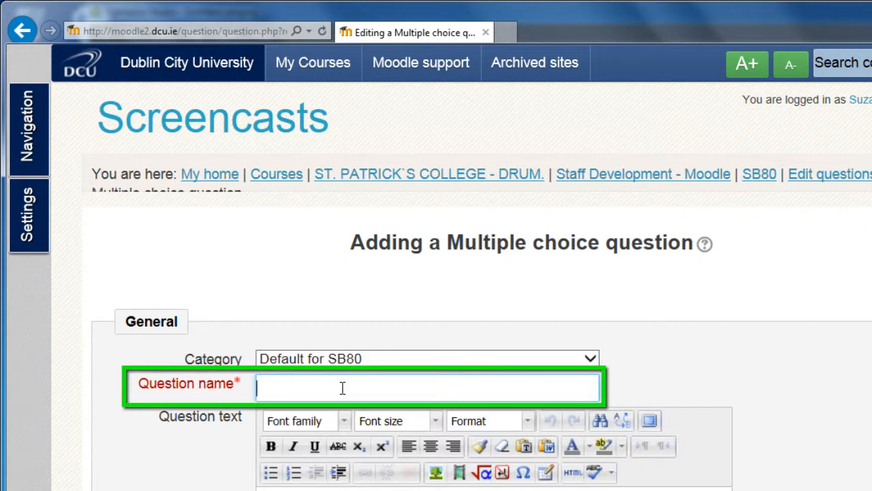
type("Multiple Choice 2")
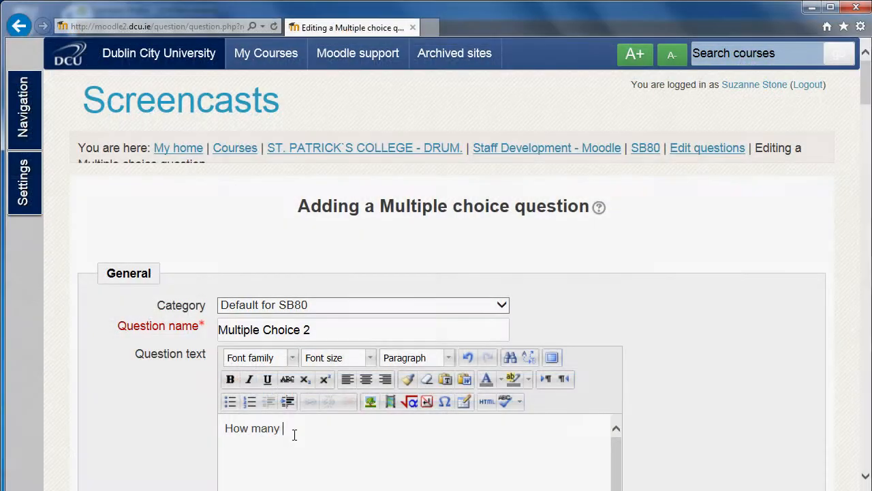
type("steps are ")
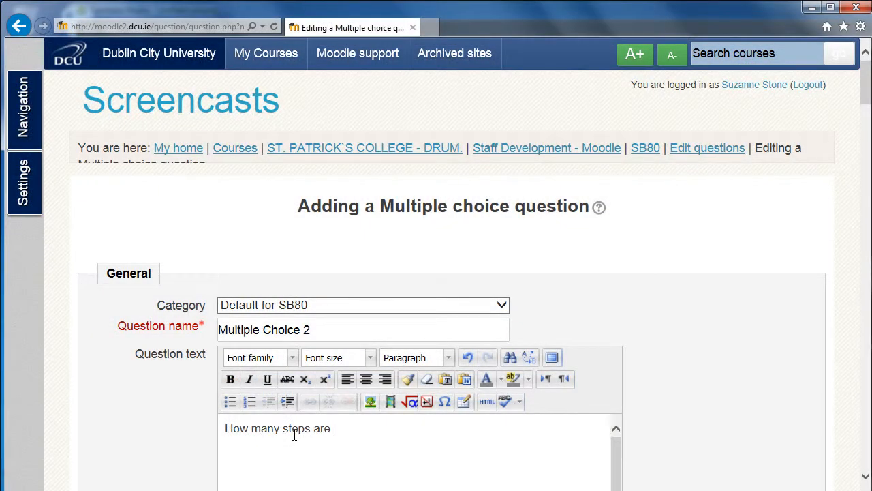
type("involved in creating a")
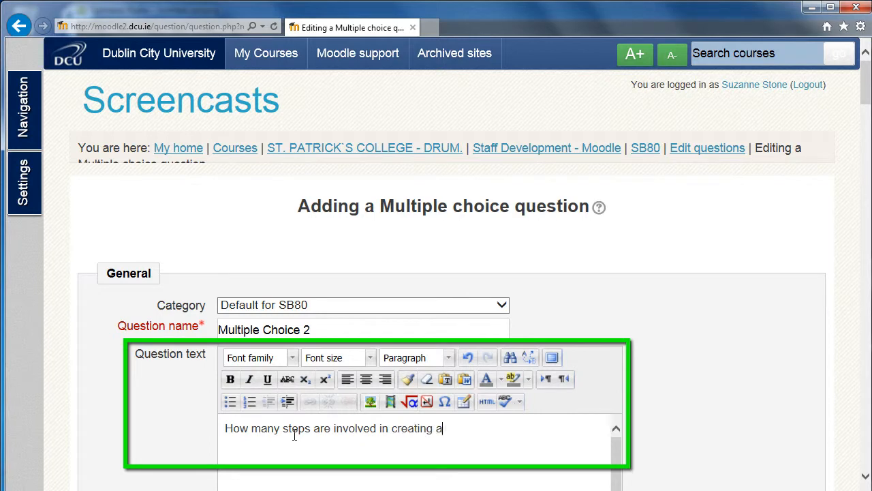
type(" quiz in Moodle.")
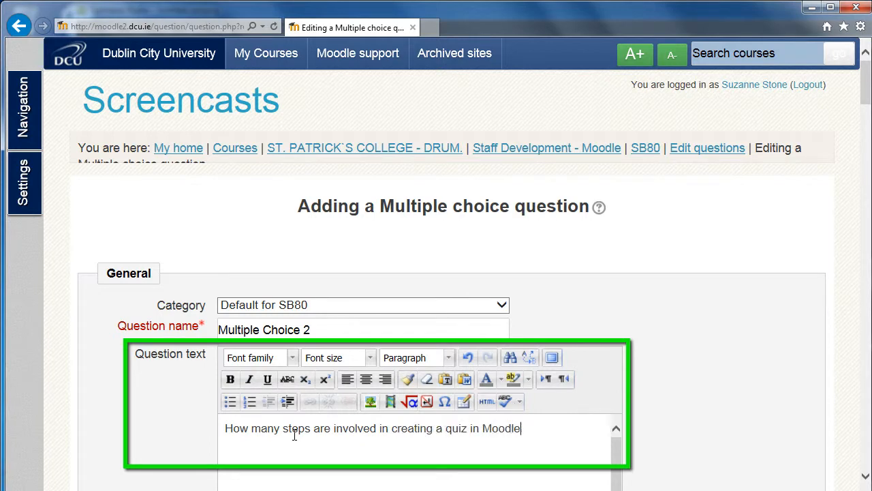
type("?")
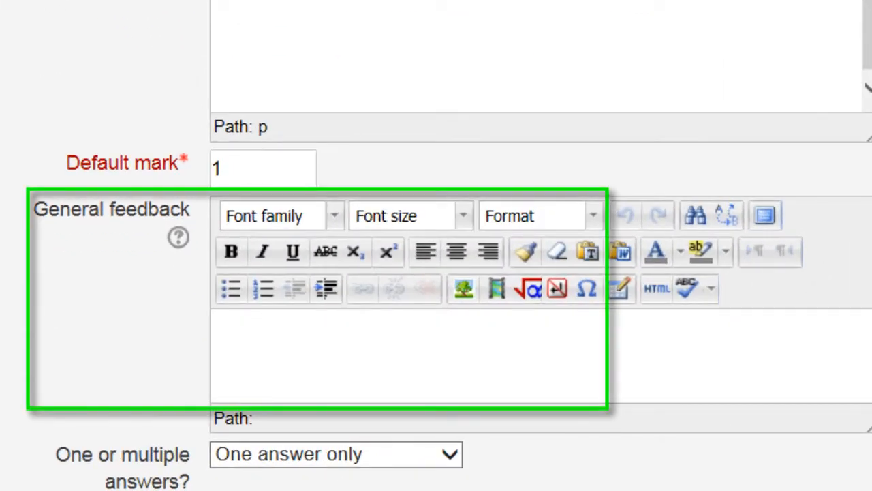
Enter "Thank you" as the question's general feedback
left_click(349, 340)
type("Thank you")
key("Return")
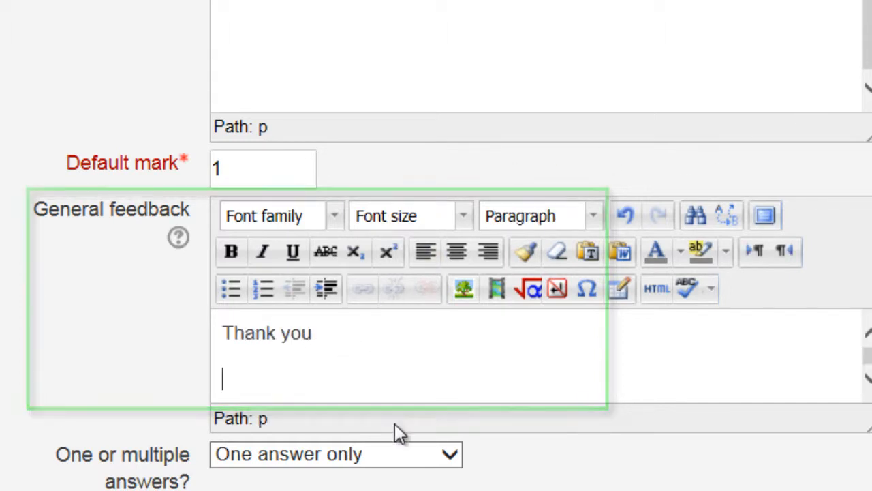
Set the question to one answer only, with shuffled choices numbered i., ii., iii
scroll(540, 273, "down", 3)
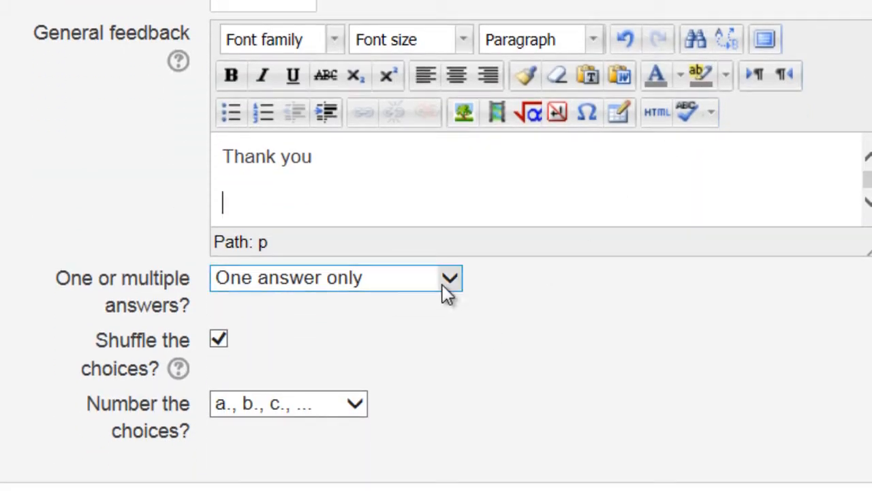
left_click(444, 280)
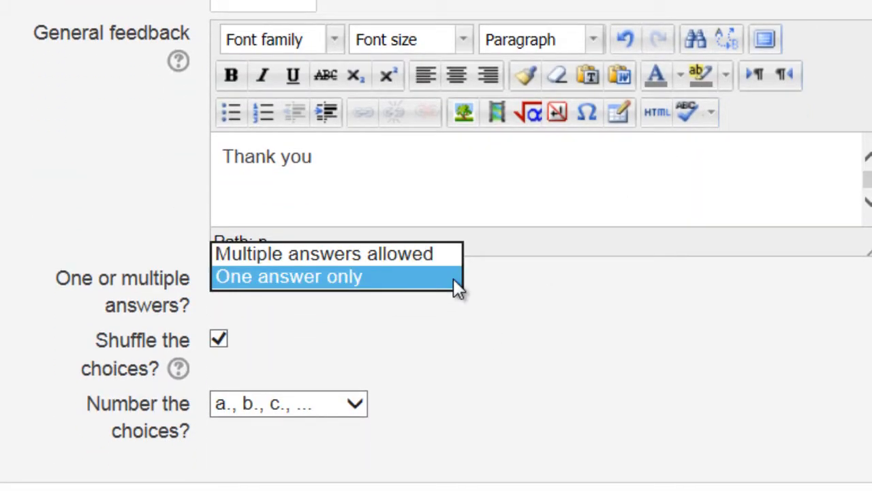
left_click(378, 277)
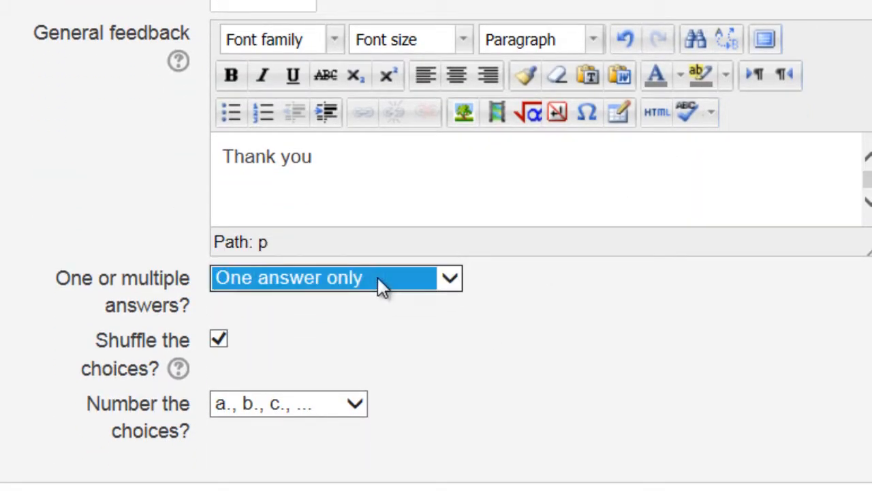
left_click(221, 342)
left_click(219, 340)
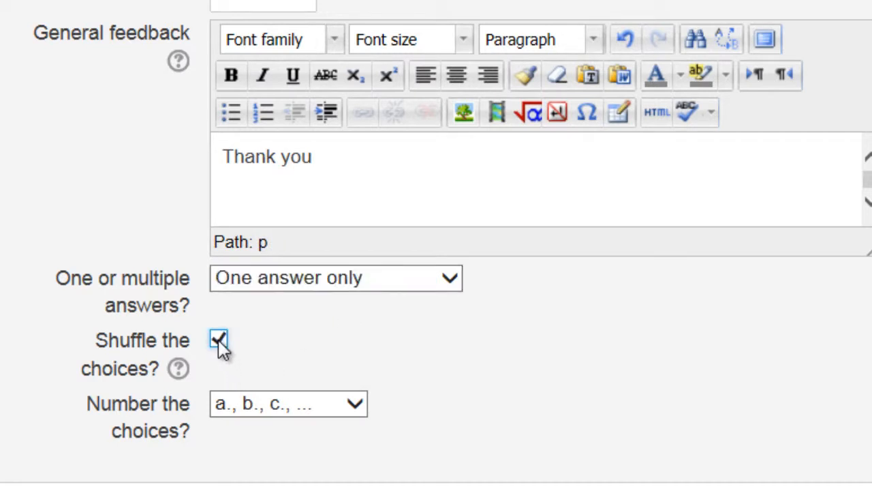
left_click(355, 405)
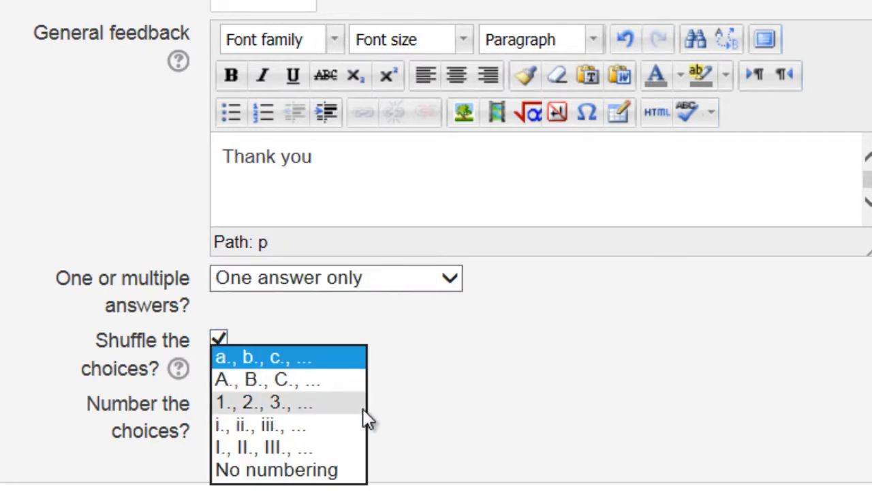
left_click(323, 427)
Enter 2 as the answer for Choice 1 and set its grade to 100%
left_click_drag(866, 126, 866, 171)
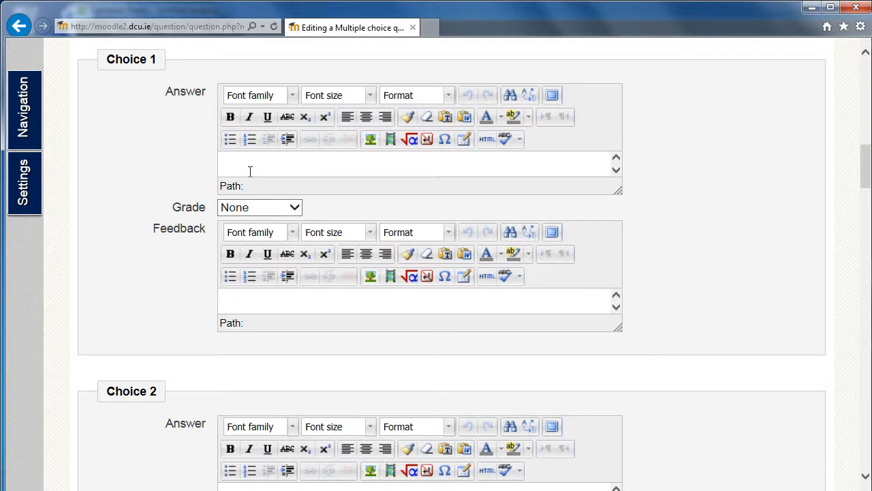
type("2")
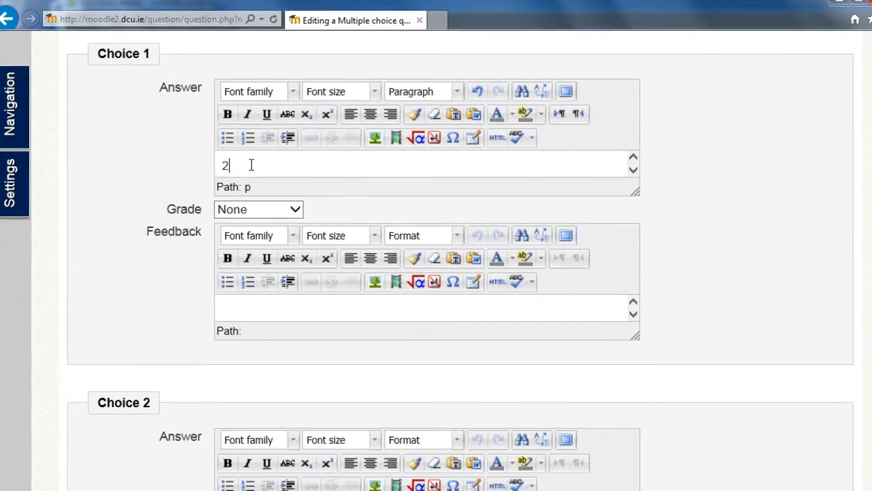
left_click(294, 207)
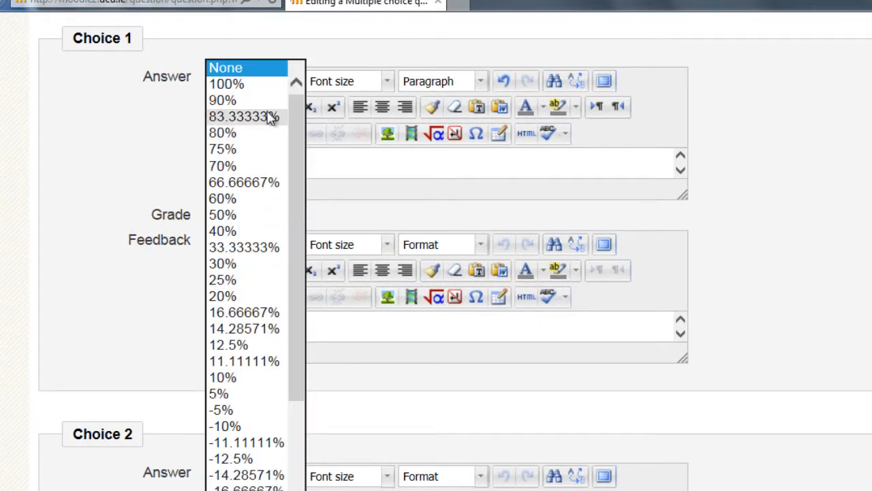
left_click(258, 85)
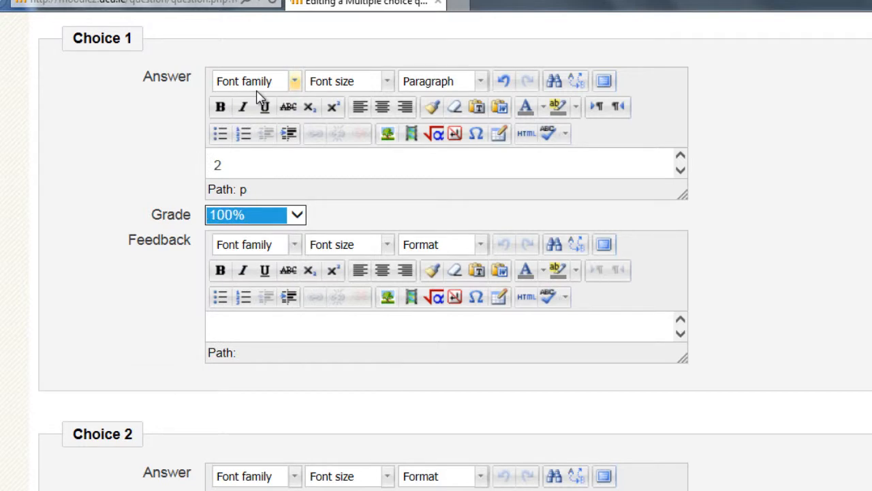
Enter 6 as the answer for Choice 2 and set its grade to None
scroll(259, 96, "down", 5)
left_click(271, 248)
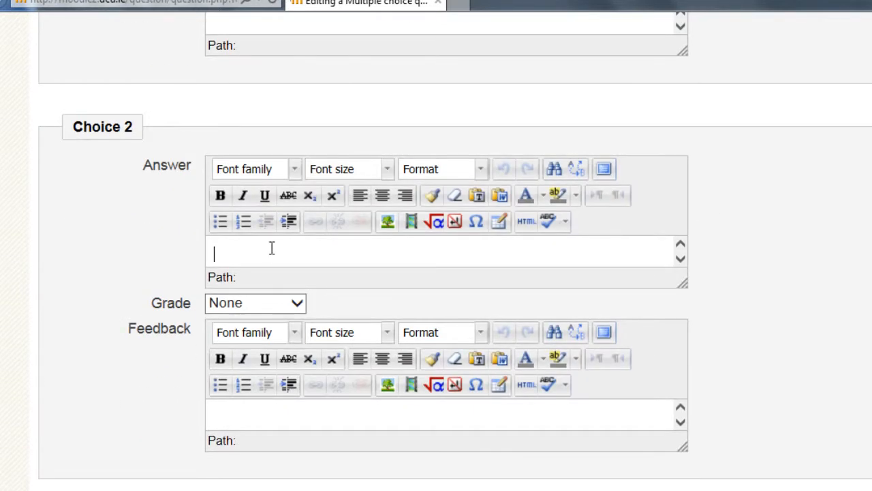
type("6")
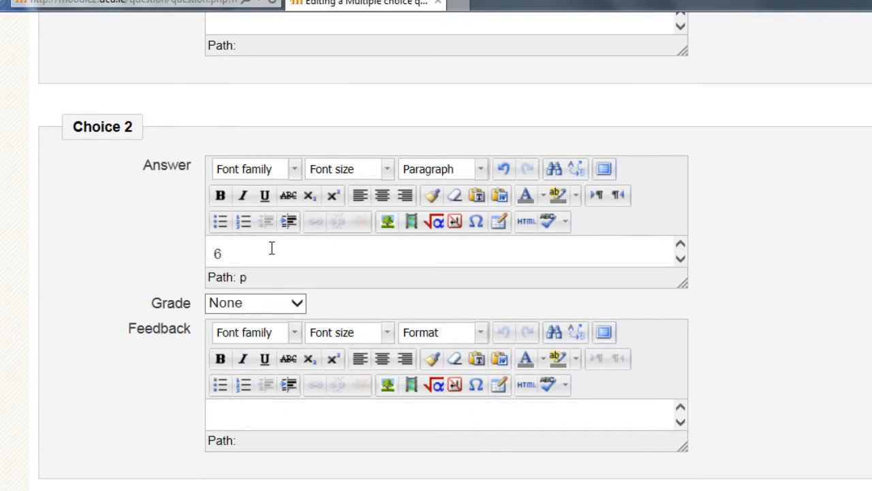
key("Tab")
left_click(296, 304)
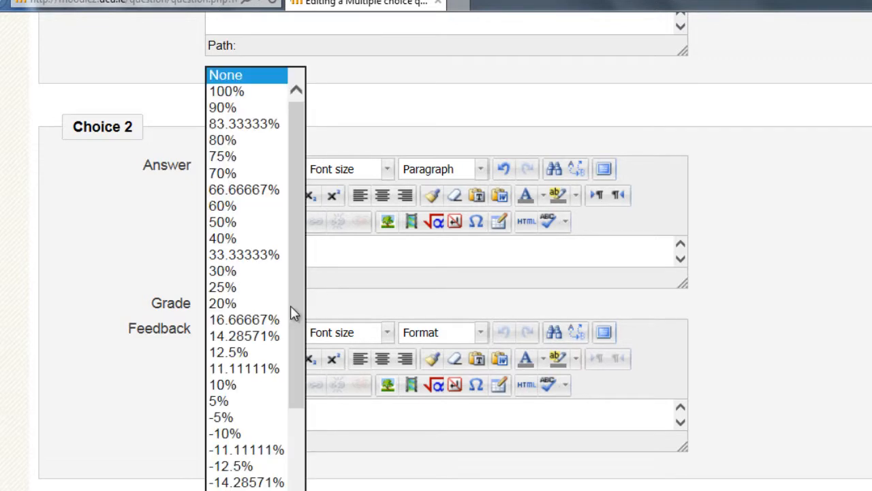
left_click(264, 76)
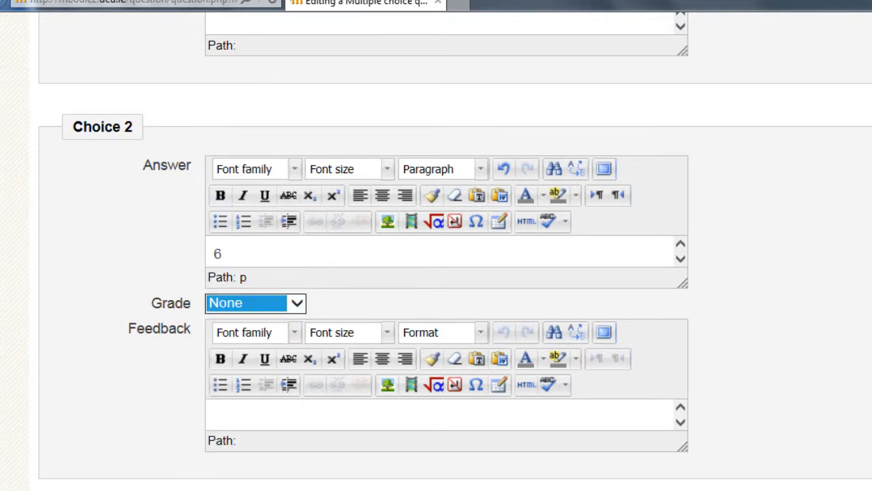
Enter 14 as the answer for Choice 3 and set its grade to None
scroll(261, 80, "down", 5)
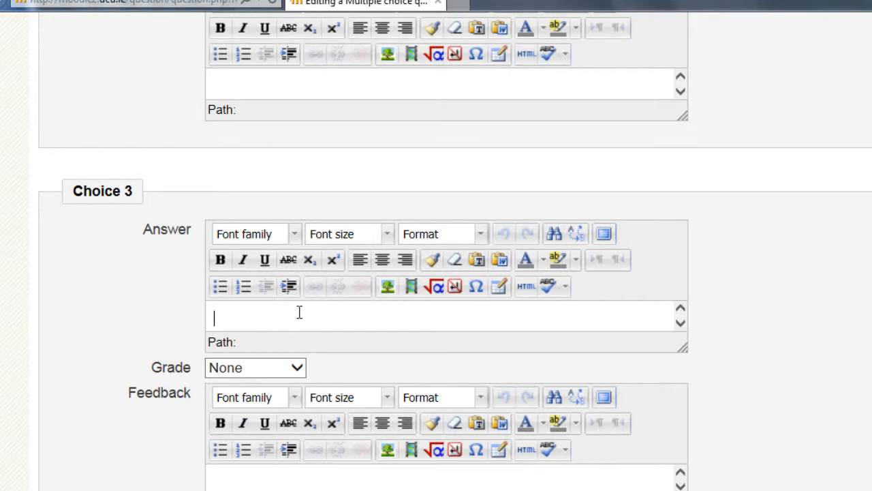
left_click(299, 312)
type("14")
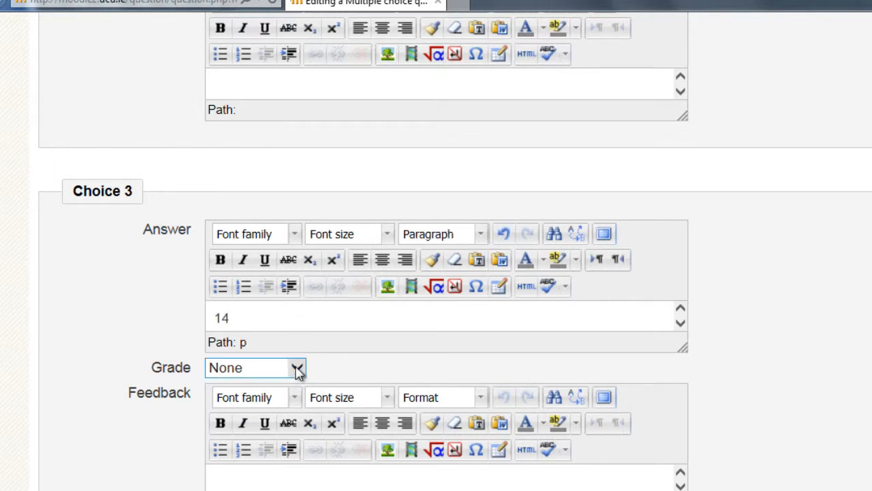
left_click(297, 368)
left_click(249, 78)
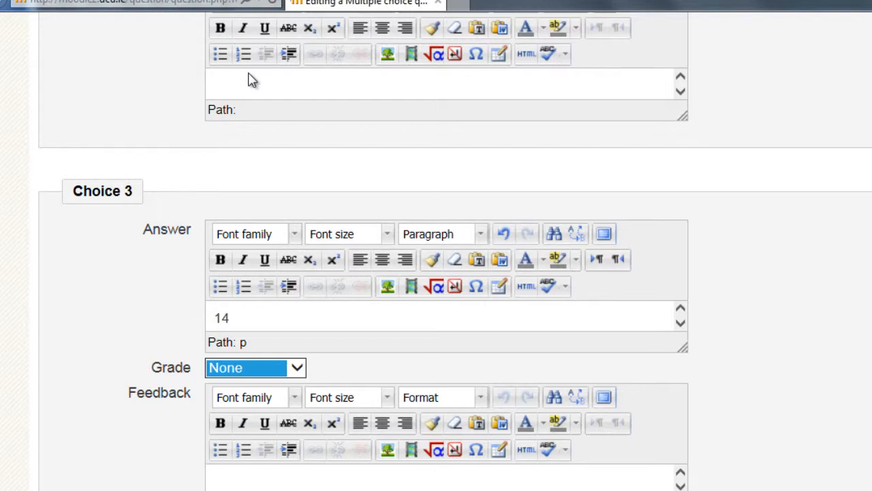
Enter the combined feedback "Well done" for any correct response and "See screencast on Moodle quiz please." for any incorrect response
left_click_drag(866, 214, 865, 333)
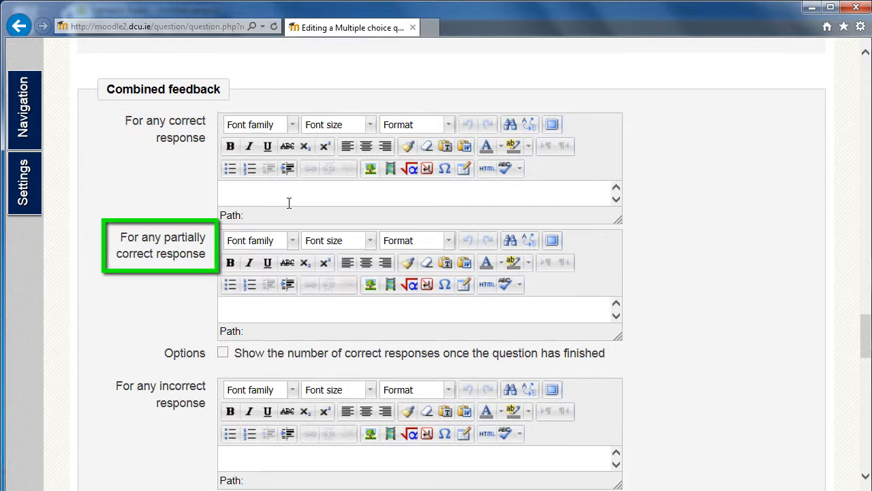
type("Well done")
left_click(282, 310)
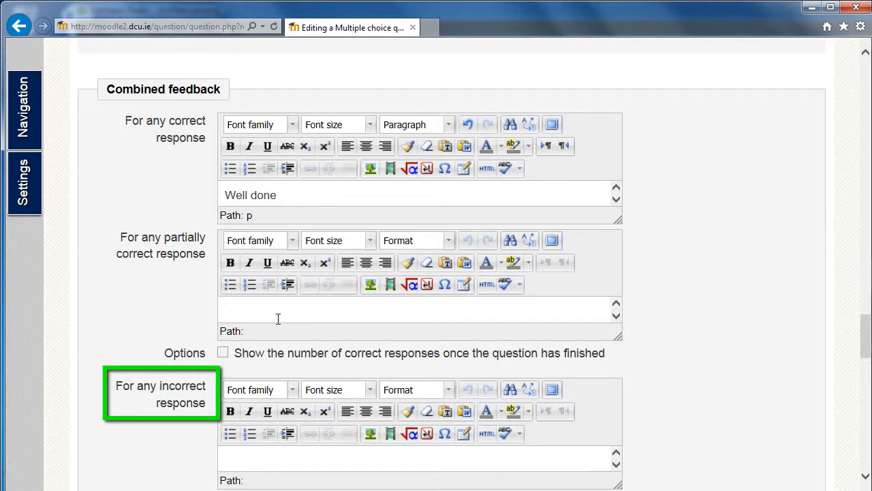
left_click(269, 460)
type("See screencast on Moodle quiz please.")
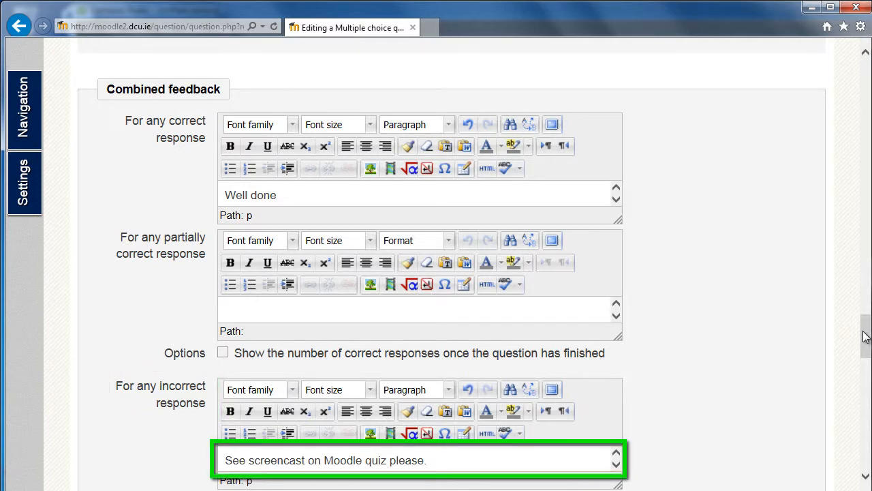
Choose the penalty for each incorrect try and save the multiple choice question
left_click_drag(864, 336, 867, 357)
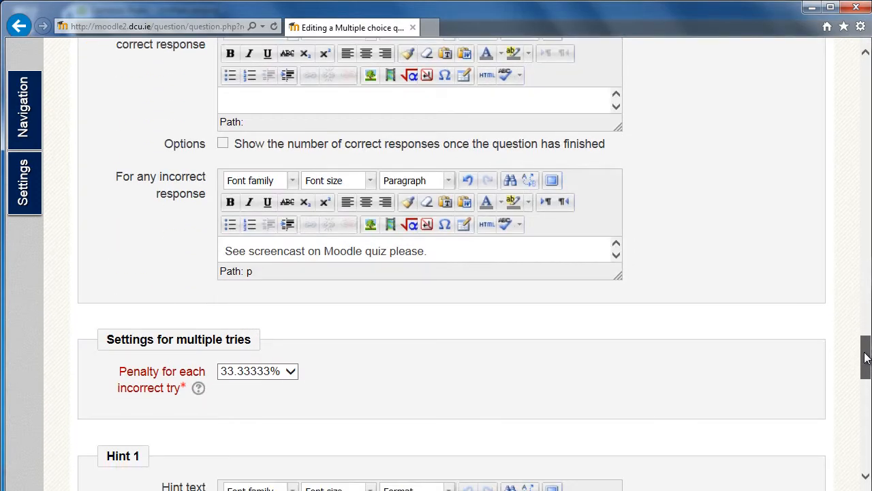
left_click(289, 373)
left_click(235, 426)
left_click_drag(867, 346, 867, 437)
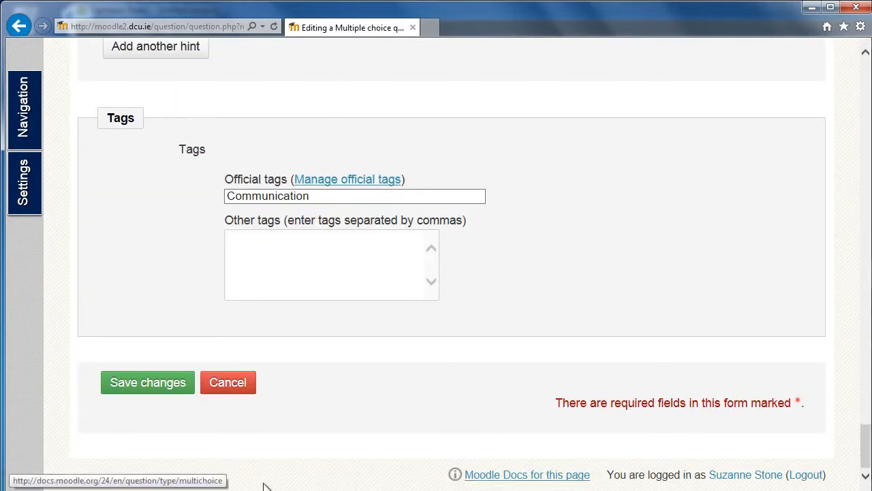
left_click(150, 388)
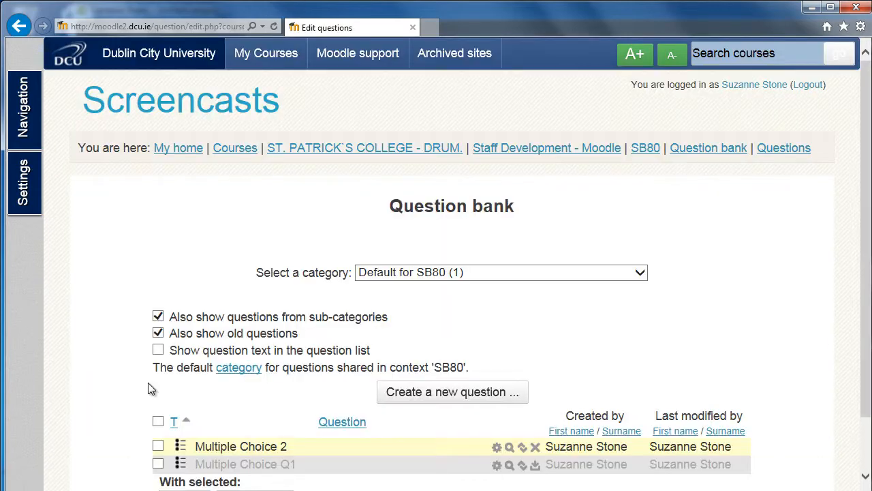
Return to the SB80 course and open Test Quiz for editing
left_click(644, 150)
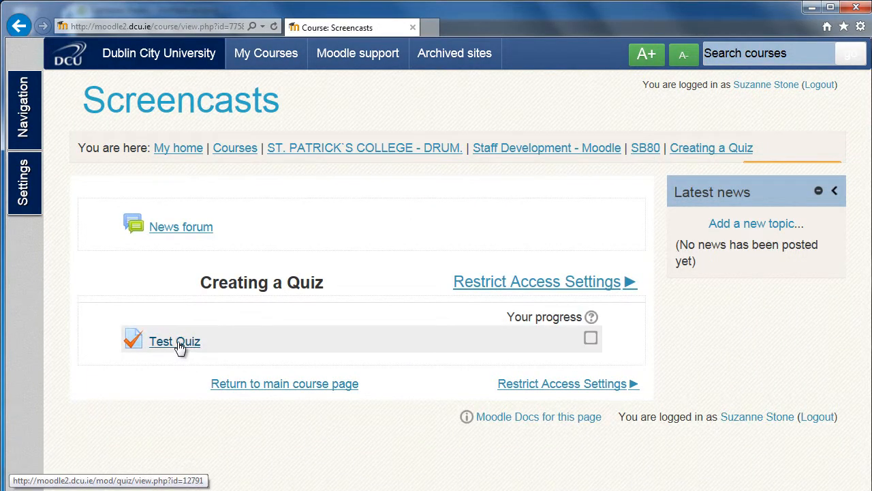
left_click(175, 342)
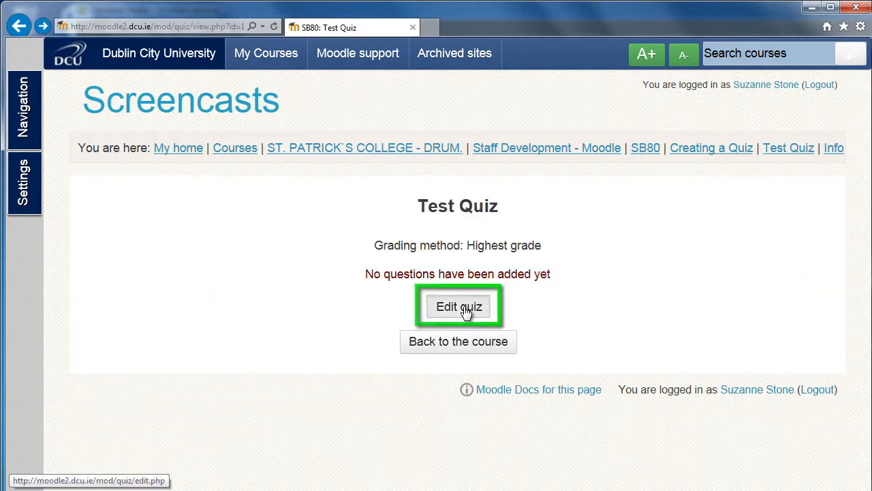
left_click(467, 312)
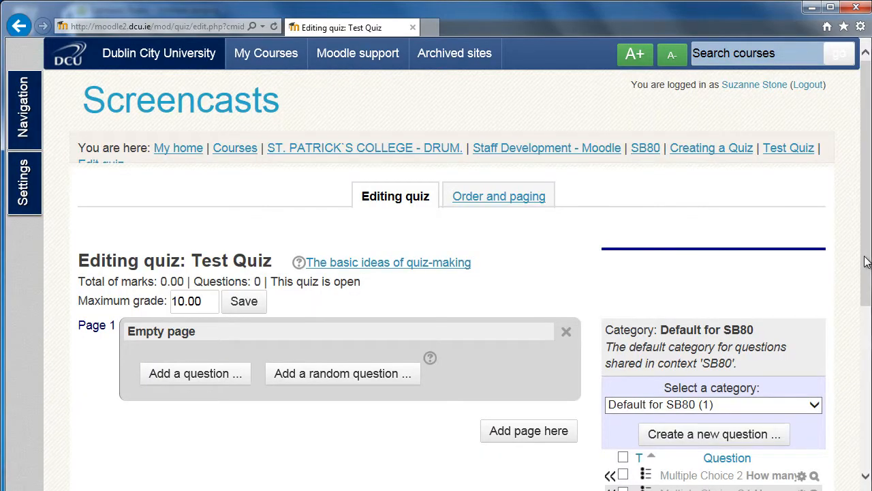
Add the Multiple Choice 2 question from the Default for SB80 question bank to Test Quiz
scroll(865, 262, "down", 3)
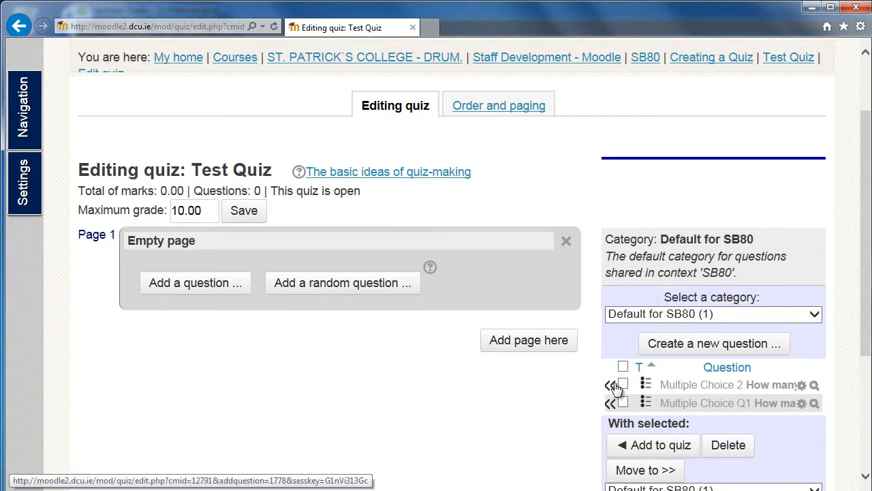
left_click(623, 385)
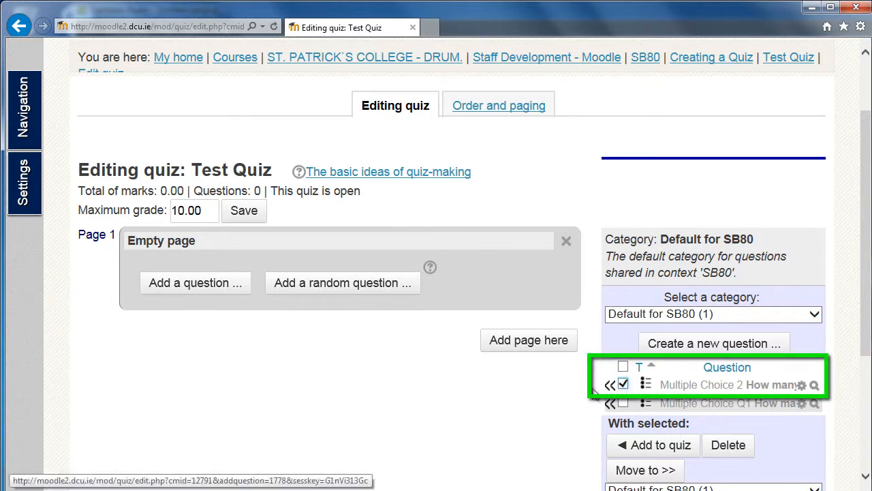
left_click(631, 448)
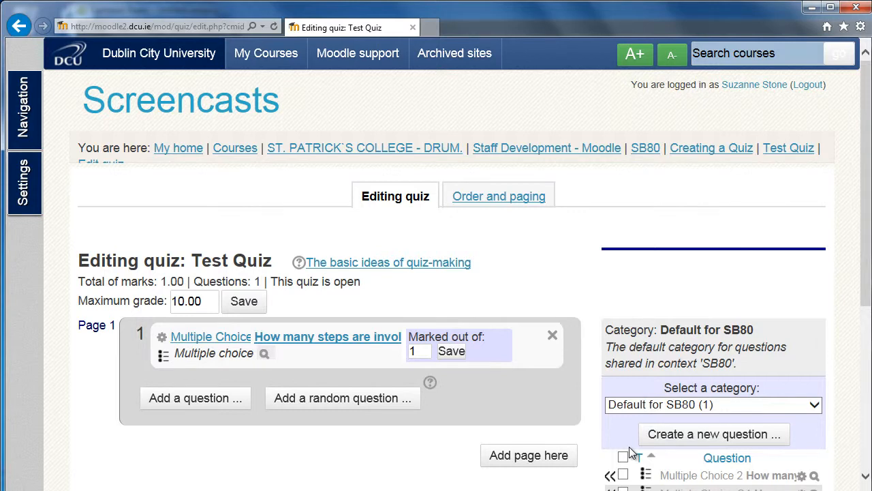
Add a new Essay question to page 1 of the quiz and name it "Essay 1"
left_click(171, 400)
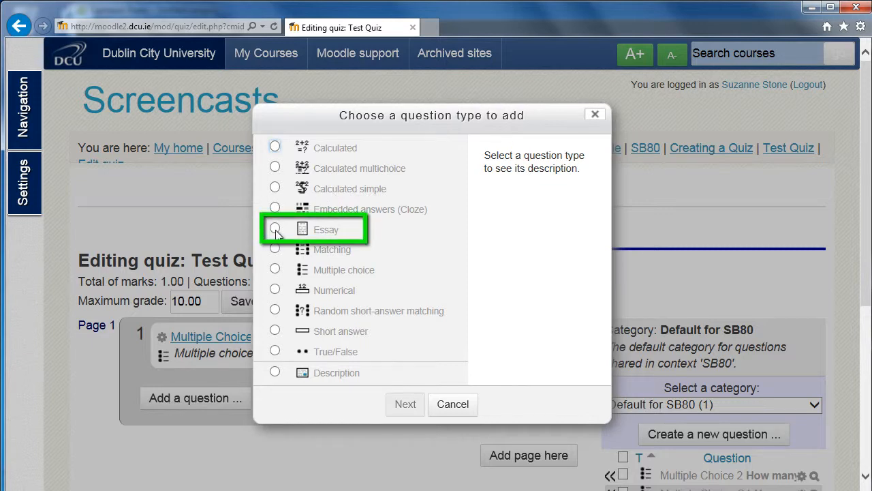
left_click(276, 230)
left_click(398, 407)
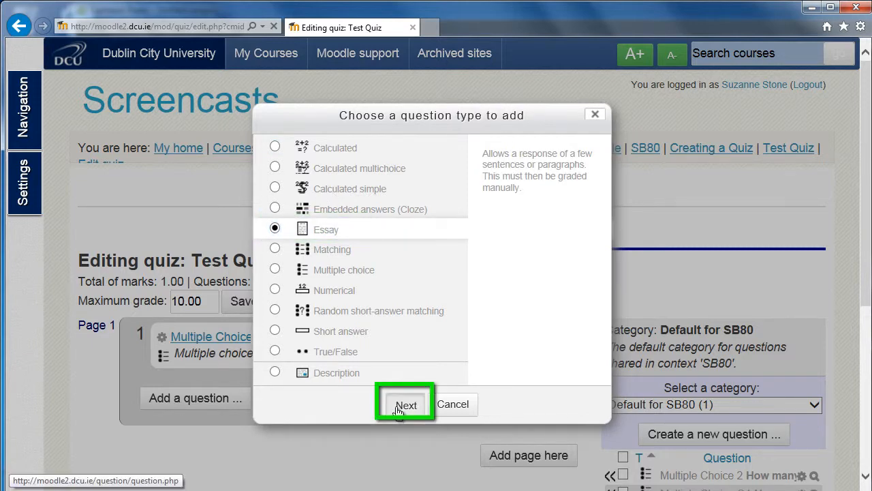
left_click(309, 327)
type("E")
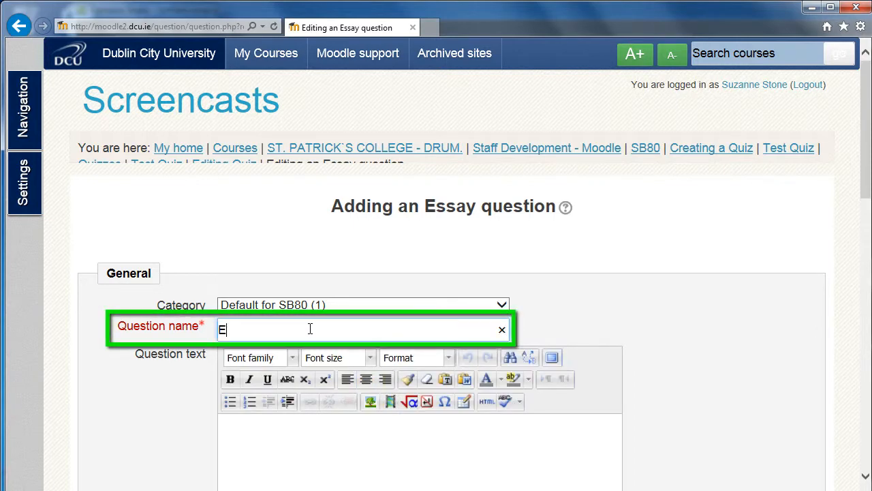
type("ssay 1")
Enter the question text "What do you think the benefits of a Moodle quiz are for your students?"
left_click(317, 423)
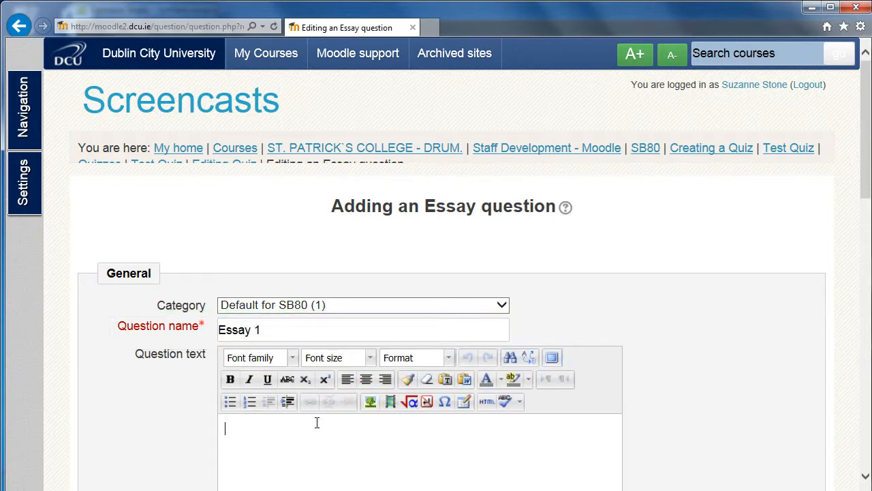
type("What do you think th")
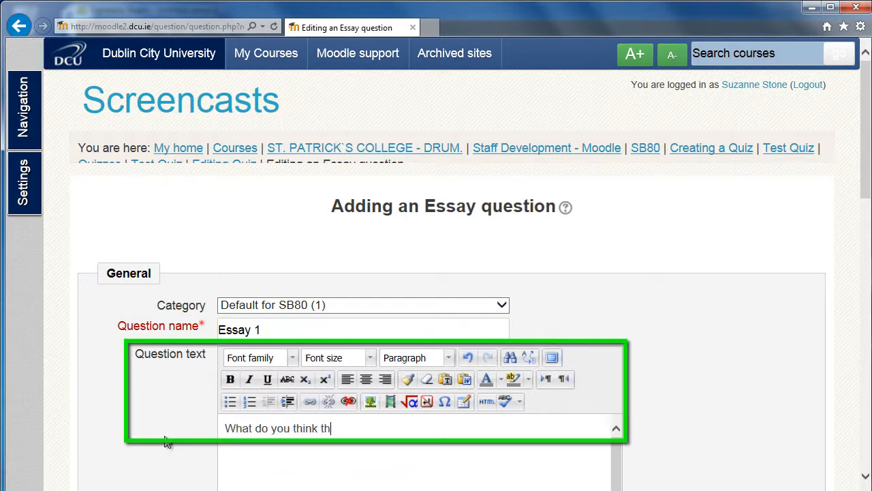
type("e benefits of a Moodle")
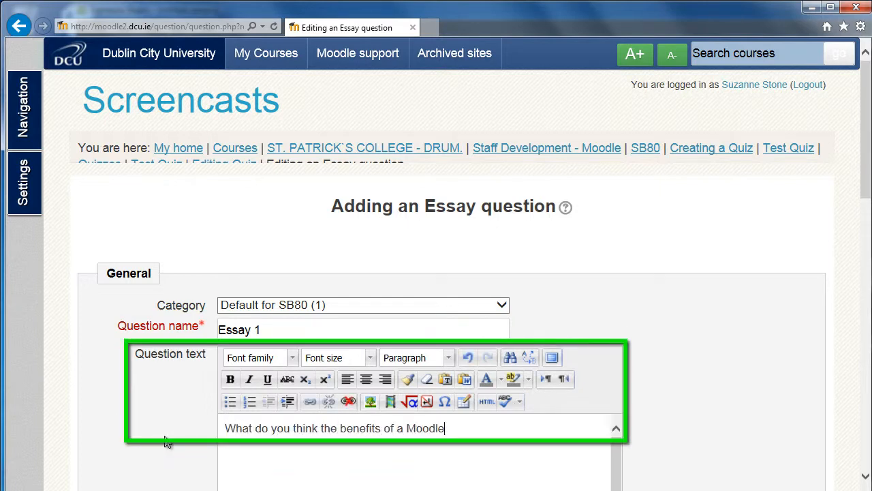
type(" quiz are for your students?")
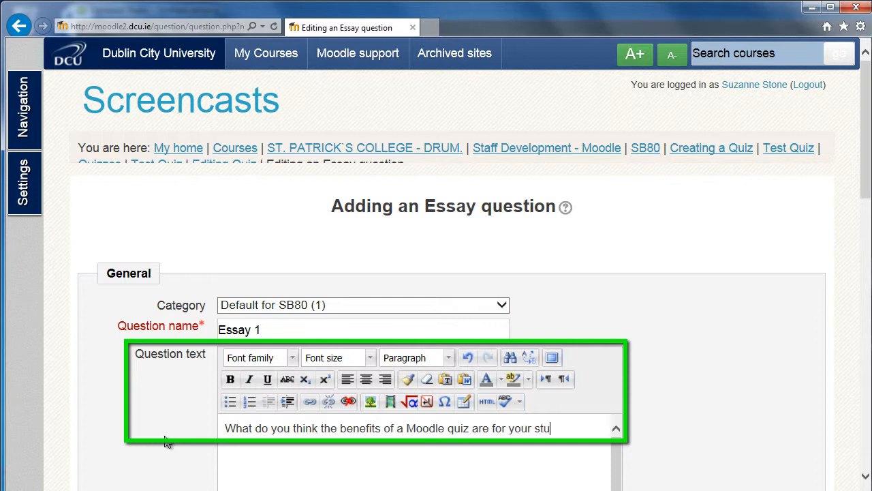
key("BackSpace")
type("?")
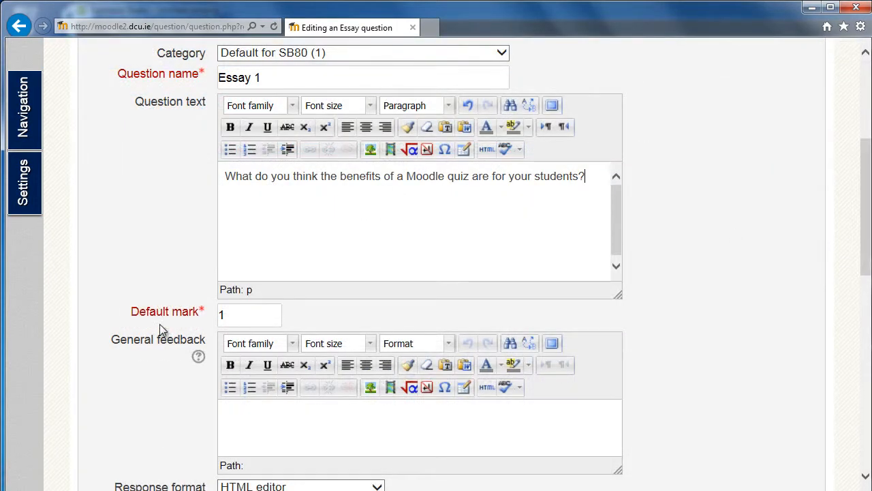
Set the essay question's default mark to 5 and enter "Thanks!" as the general feedback
left_click(227, 315)
key("BackSpace")
type("5")
left_click(271, 423)
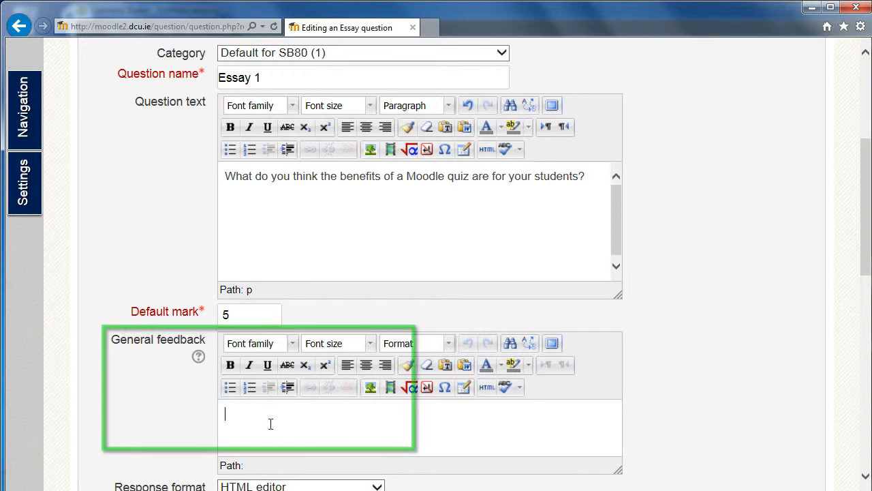
type("Thanks!")
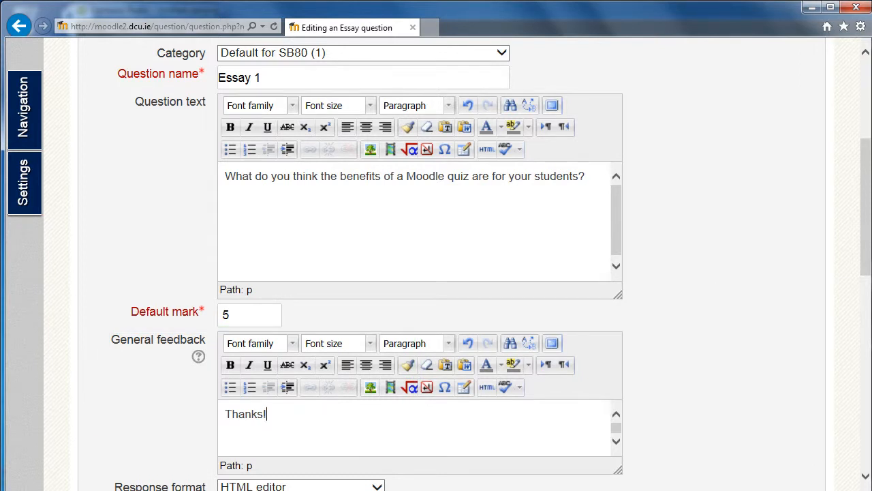
Choose HTML editor as the response format and set the input box size to 35 lines
left_click_drag(866, 225, 864, 276)
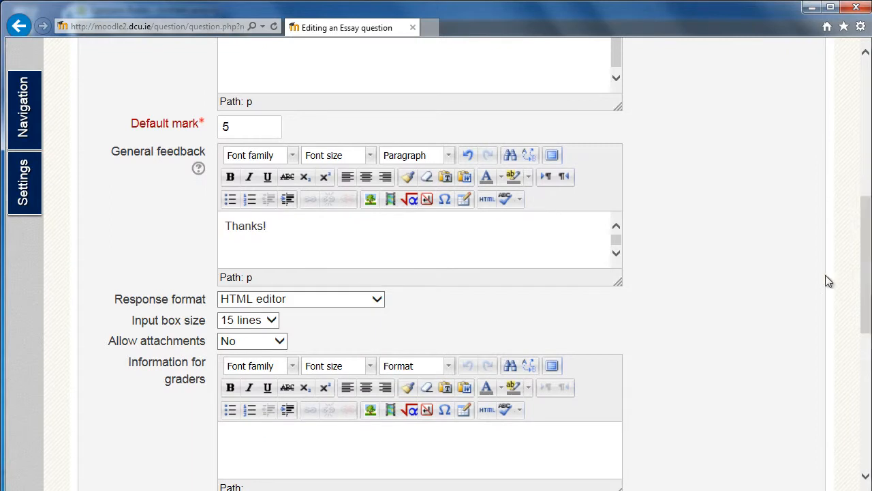
left_click(378, 305)
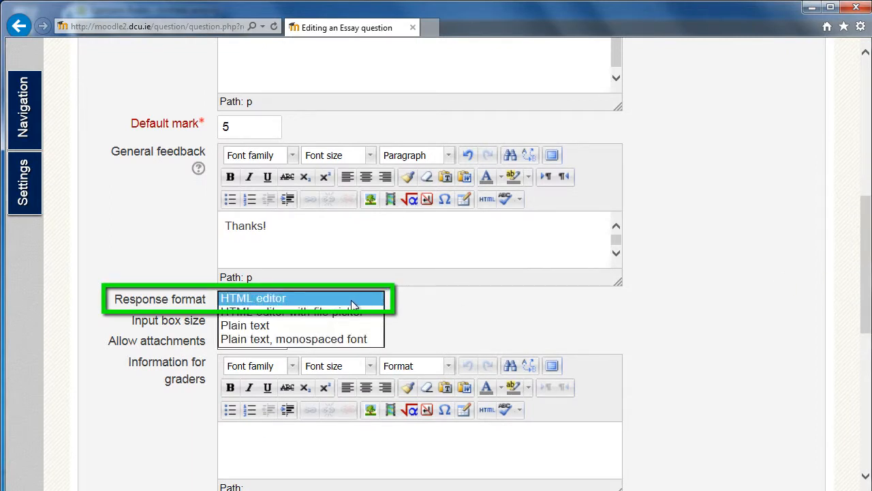
left_click(352, 304)
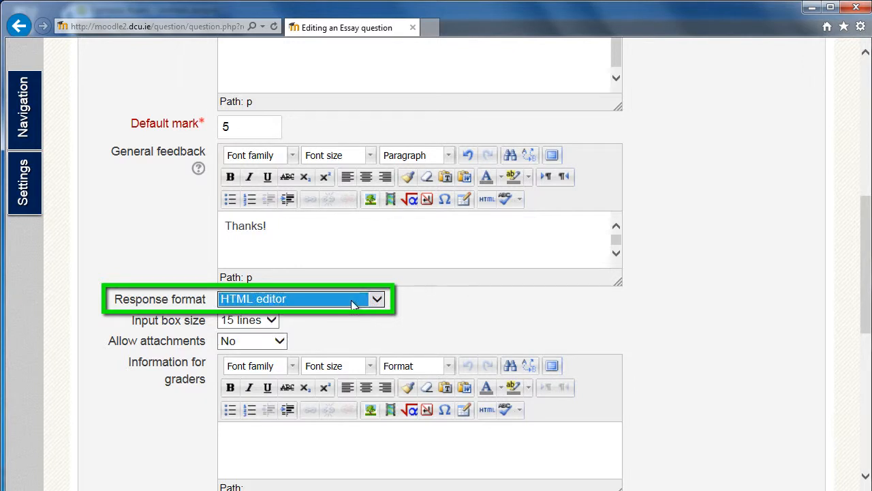
left_click(272, 320)
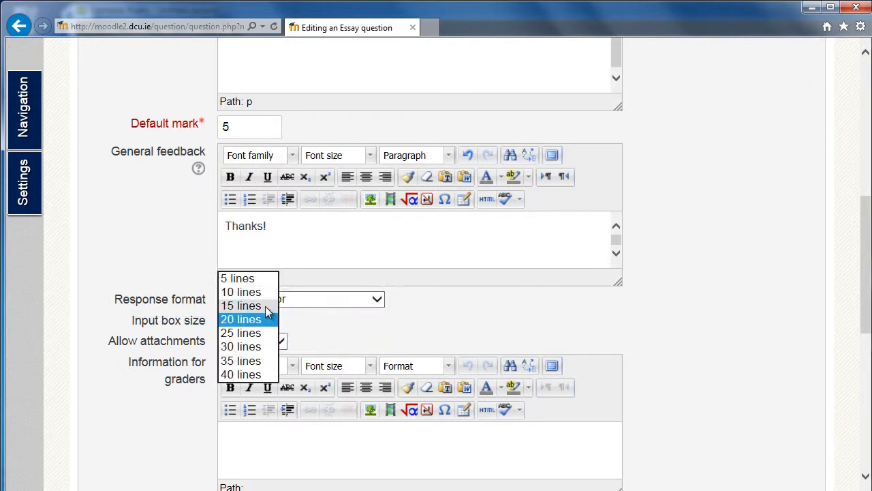
left_click(268, 305)
left_click(273, 320)
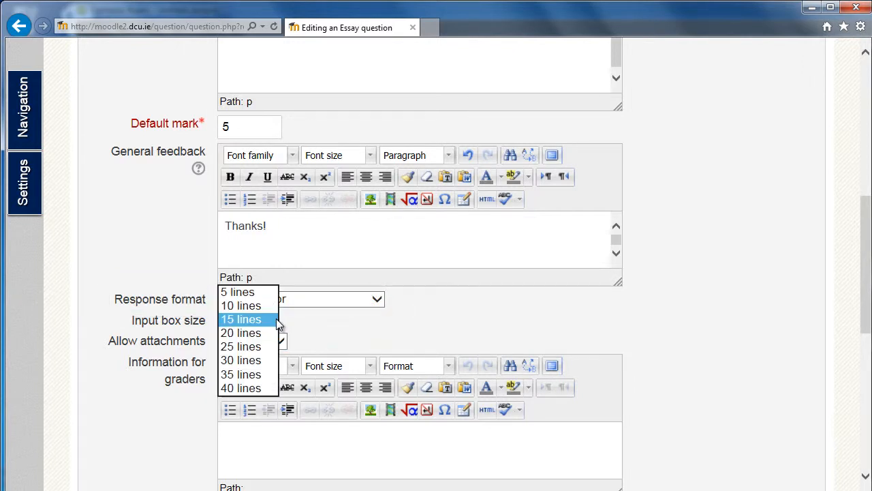
left_click(262, 375)
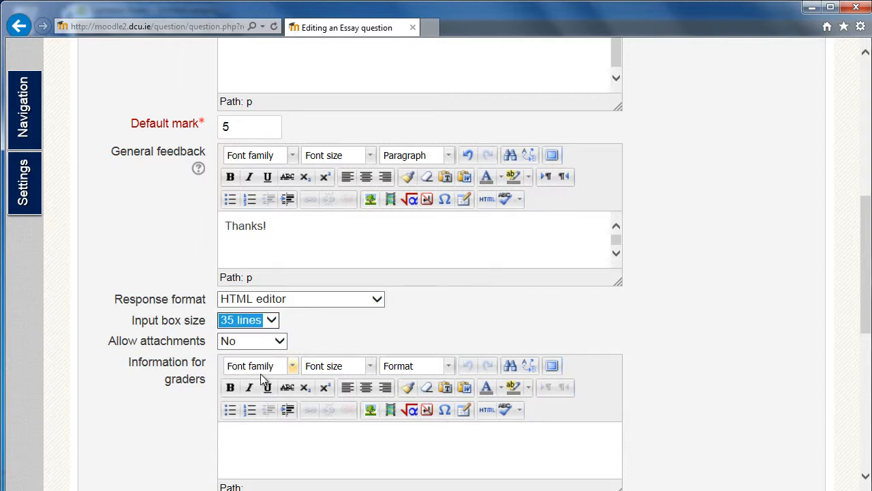
Allow 1 attachment, leave the information for graders blank, and save the essay question
left_click(278, 341)
left_click(253, 354)
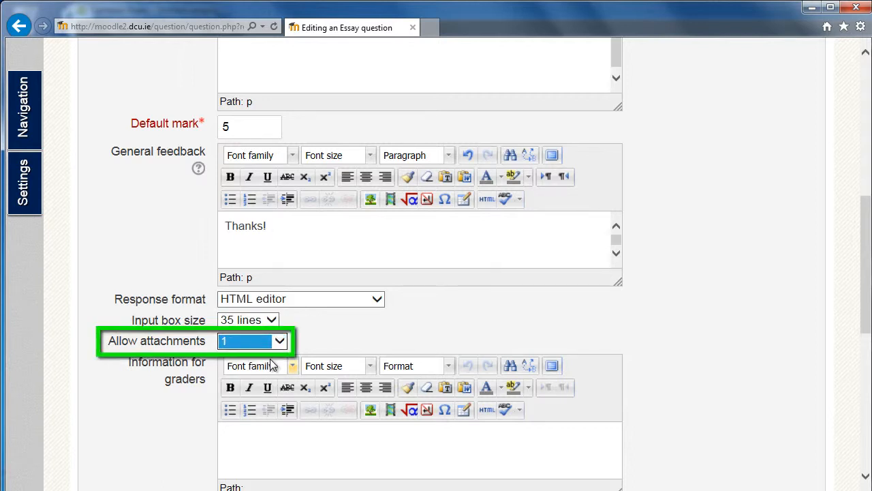
scroll(731, 321, "down", 1)
left_click(374, 398)
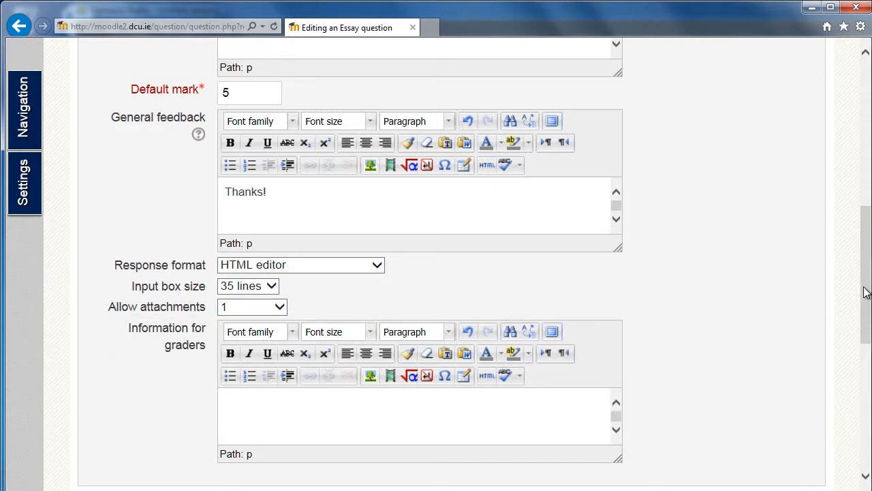
left_click_drag(866, 283, 869, 450)
left_click(147, 383)
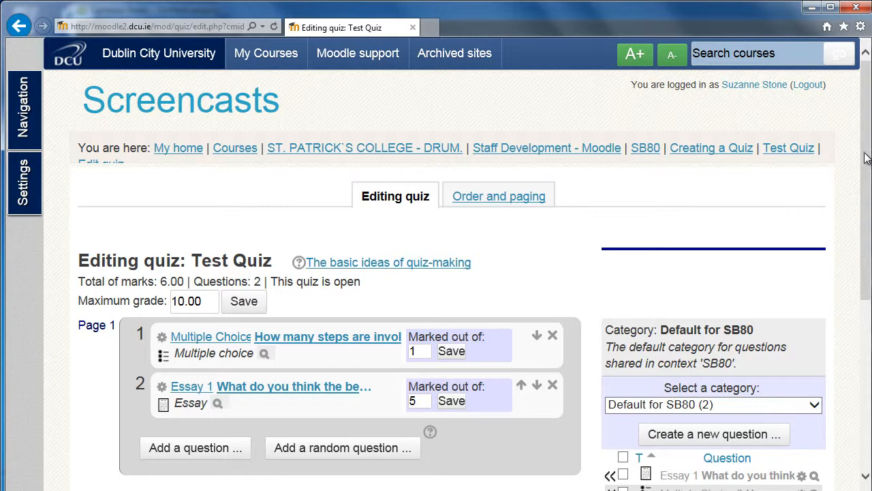
Move the Essay 1 question down to page 2 and add a new page after it
left_click_drag(866, 162, 865, 285)
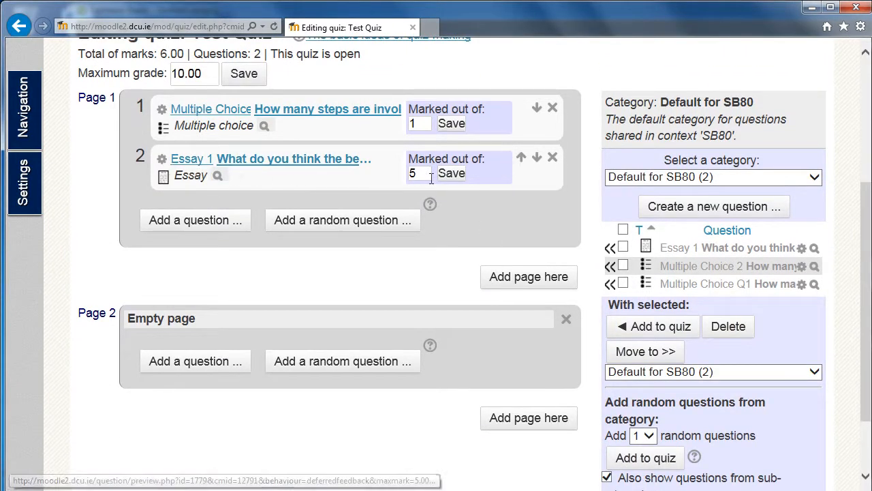
left_click(538, 158)
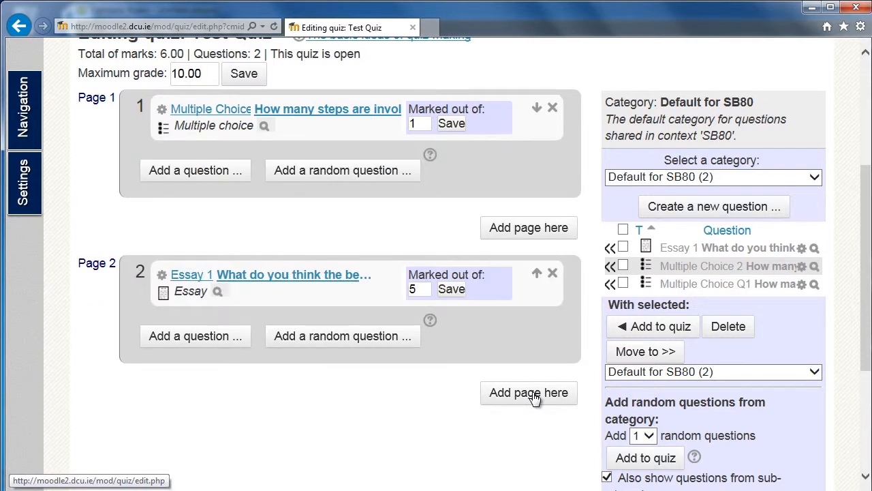
left_click(535, 395)
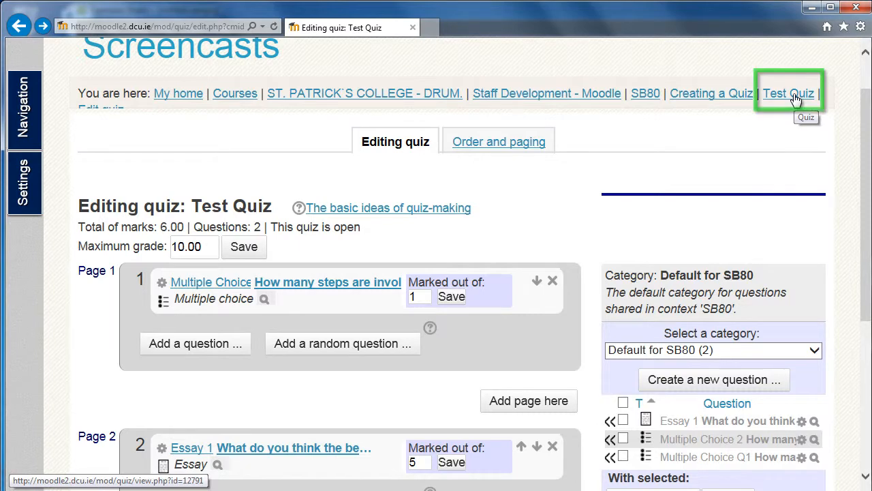
Start a preview of Test Quiz and select 6 as the answer to question 1
left_click(791, 96)
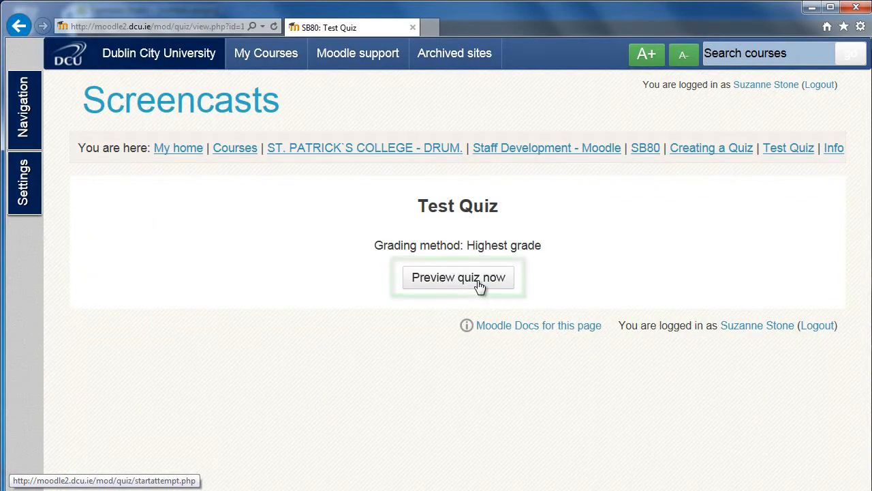
left_click(479, 286)
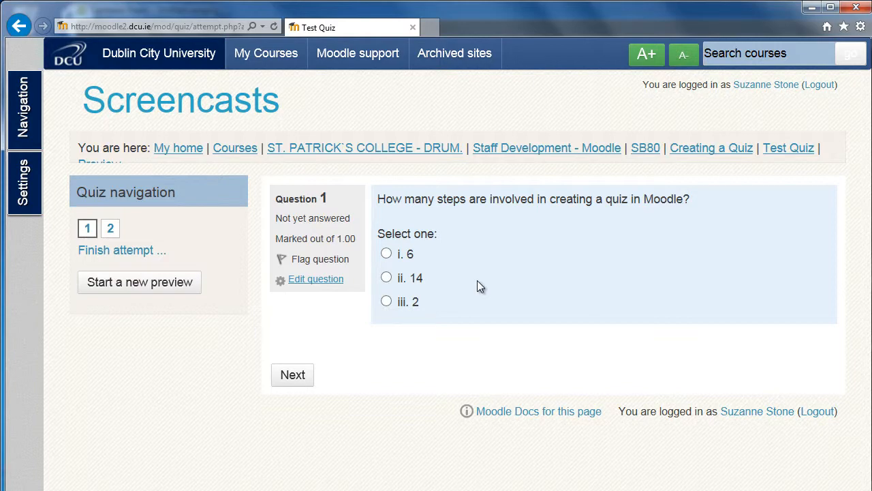
left_click(387, 255)
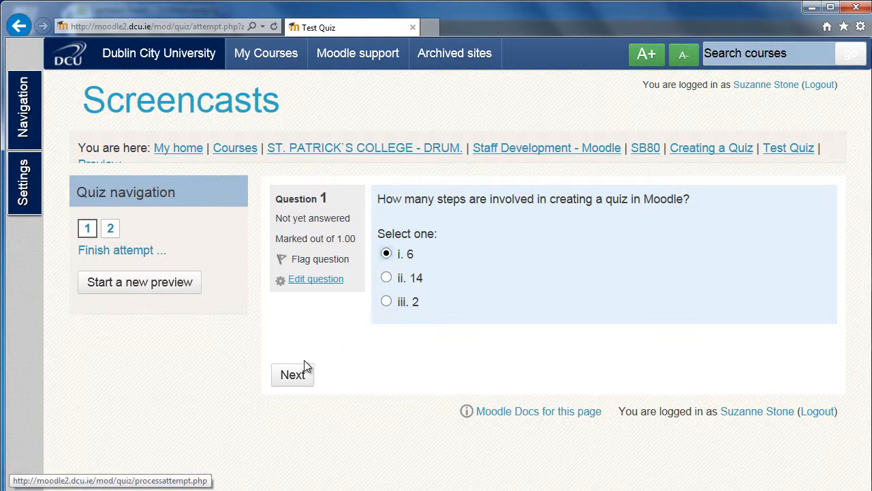